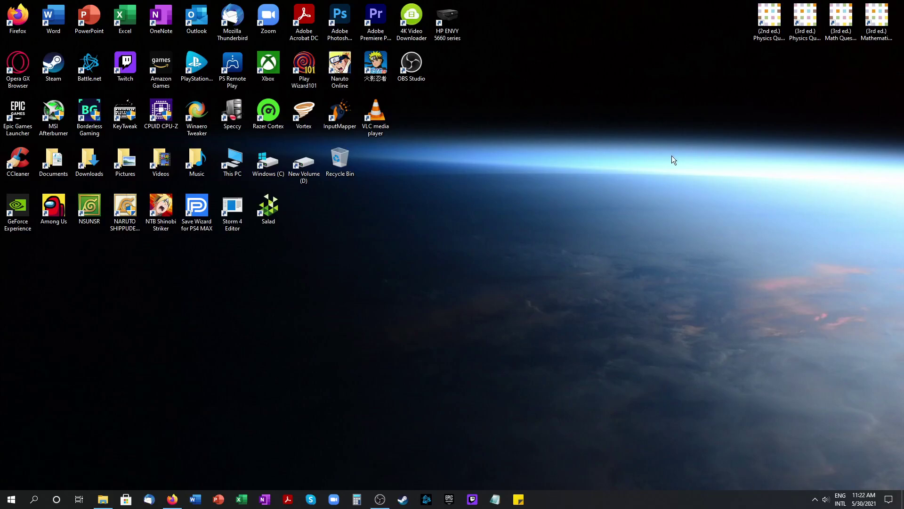
Launch Save Wizard for PS4 MAX and dismiss the news window to reach the saves list.
double_click(191, 213)
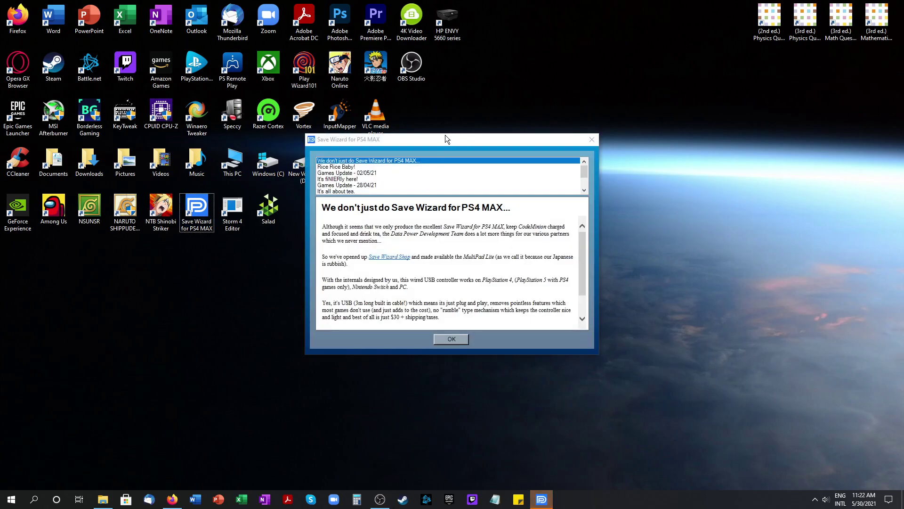
left_click_drag(445, 135, 422, 124)
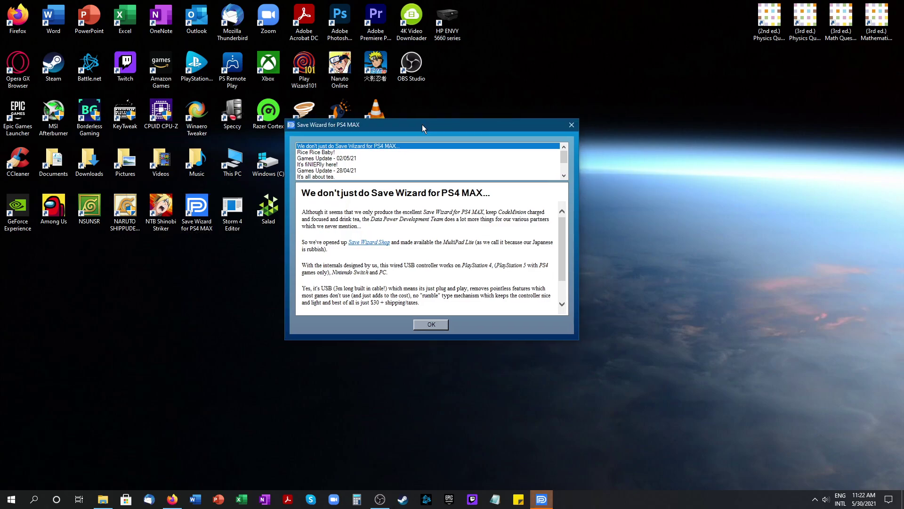
left_click(423, 325)
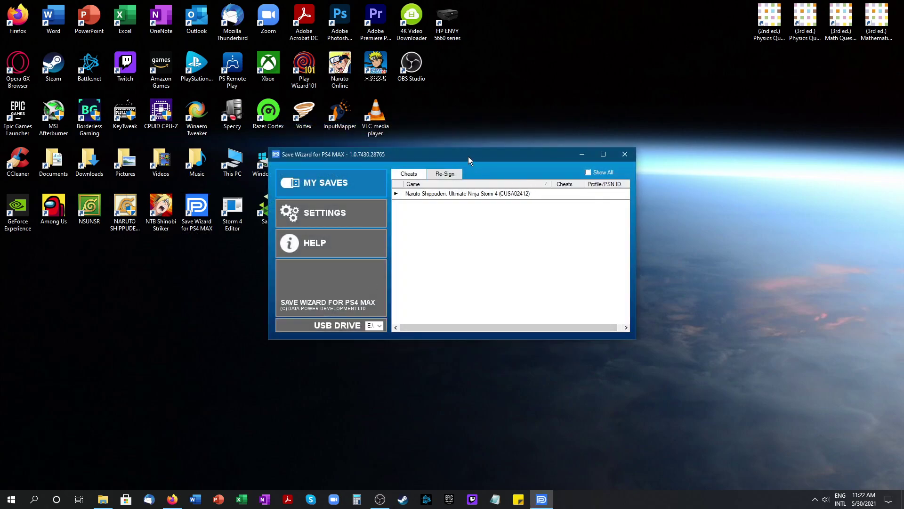
Enlarge the main window, expand Naruto Storm 4, and open STORM4.S in Advanced Mode.
left_click_drag(468, 156, 388, 134)
left_click_drag(520, 321, 636, 397)
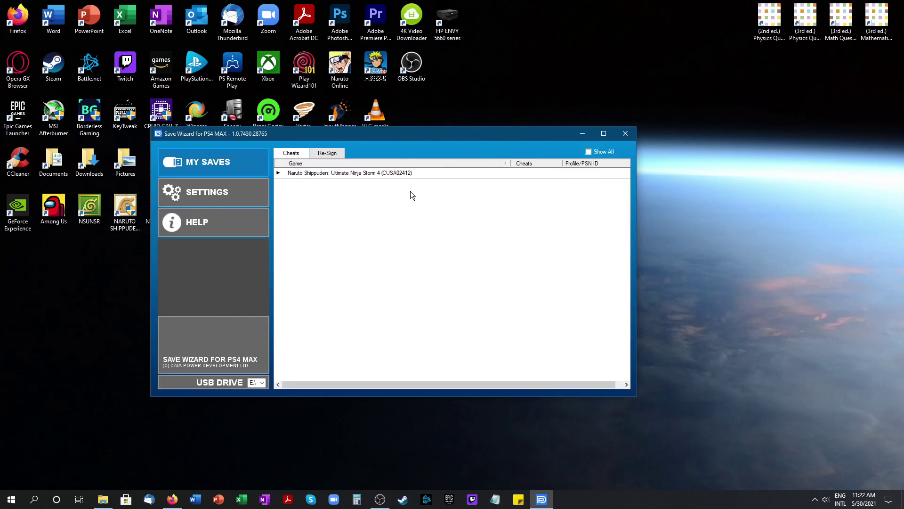
double_click(403, 172)
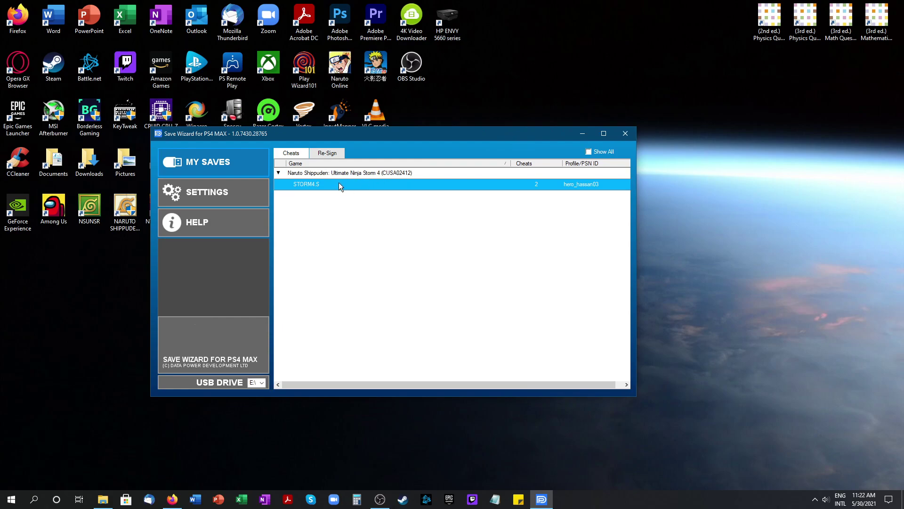
right_click(328, 184)
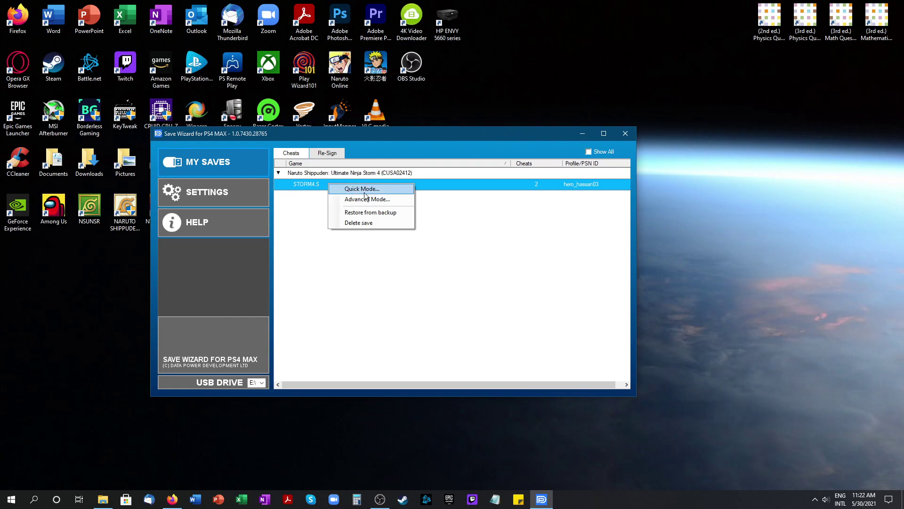
left_click(374, 199)
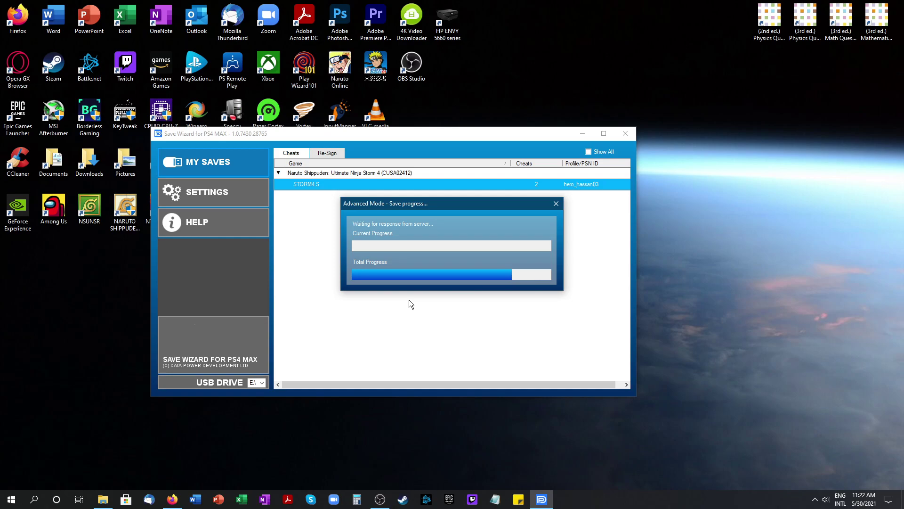
Maximize the Advanced Mode hex editor and scroll through the STORM4.S hex data.
left_click_drag(425, 156, 313, 128)
left_click(517, 128)
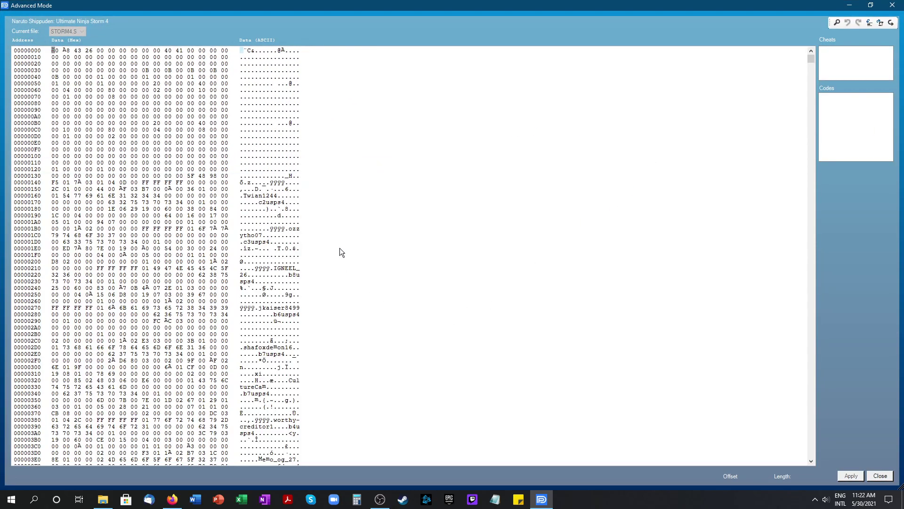
scroll(396, 293, "down", 1)
left_click_drag(24, 77, 48, 133)
left_click(113, 117)
scroll(34, 198, "down", 4)
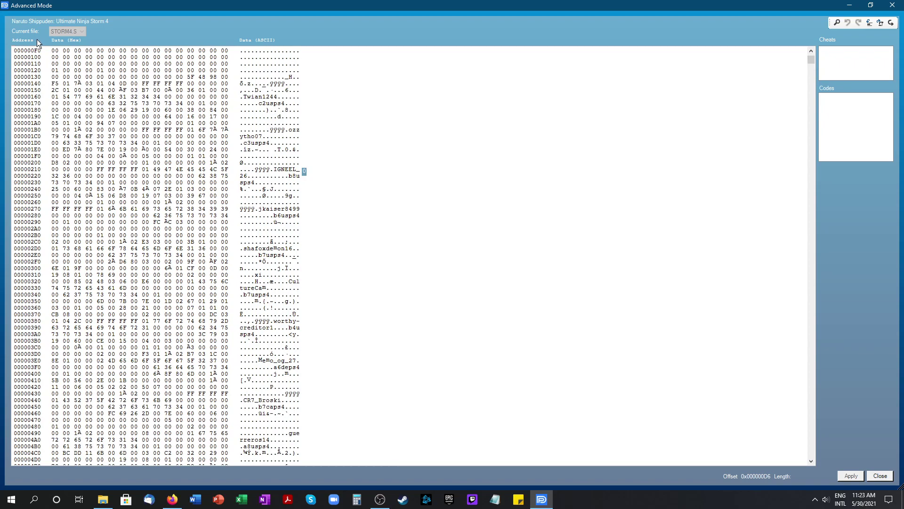
Bring up the Preset Codes document and read the codes for presets 1–4 (17030, 171E0, 17380).
left_click(173, 499)
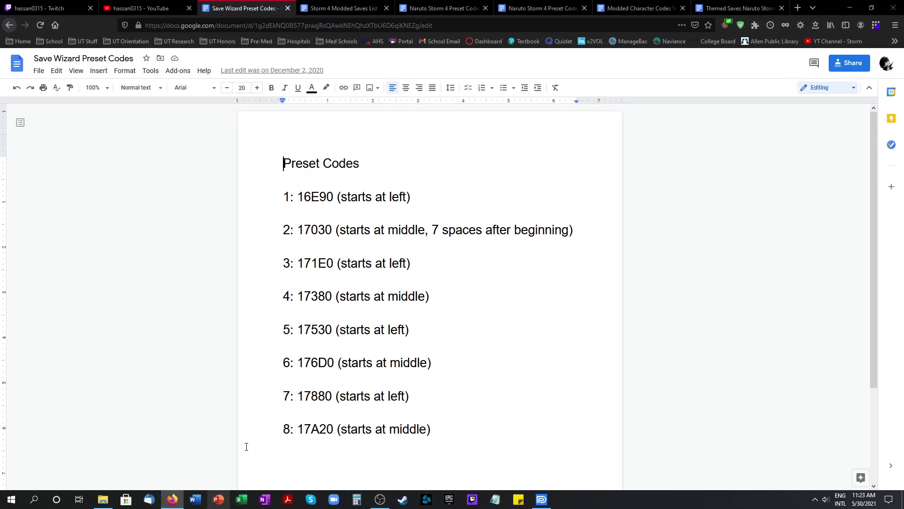
scroll(340, 209, "down", 2)
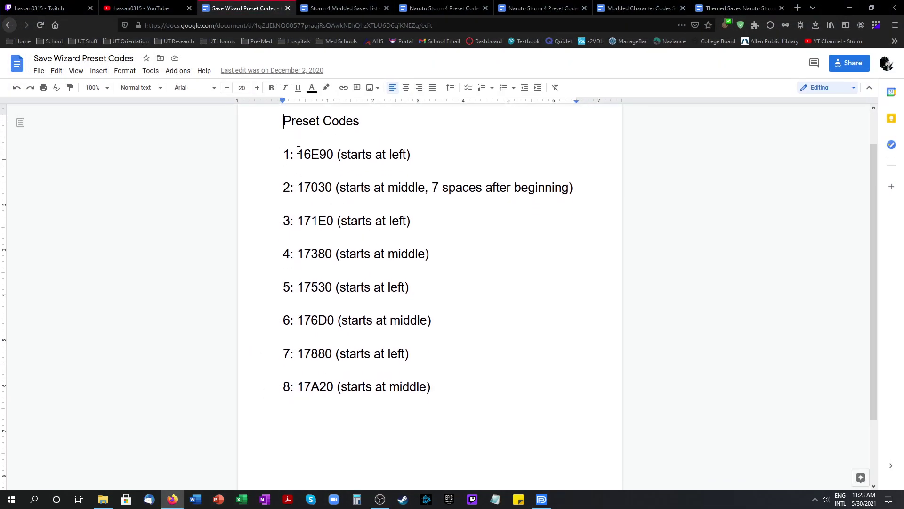
left_click_drag(292, 156, 411, 156)
left_click(357, 155)
left_click_drag(300, 188, 343, 187)
left_click(325, 188)
left_click_drag(297, 221, 340, 221)
left_click(304, 220)
left_click_drag(297, 254, 340, 254)
Read the codes for presets 5–8, including 176D0 and 17880.
left_click_drag(298, 288, 341, 288)
left_click(326, 287)
left_click_drag(299, 320, 342, 320)
left_click(329, 320)
left_click_drag(299, 354, 340, 354)
left_click(326, 353)
left_click_drag(306, 386, 283, 385)
left_click(327, 387)
Highlight the lines for presets 2, 4, 6 and 8, ending on preset 2 at 17030.
left_click_drag(279, 186, 584, 188)
left_click_drag(282, 254, 455, 256)
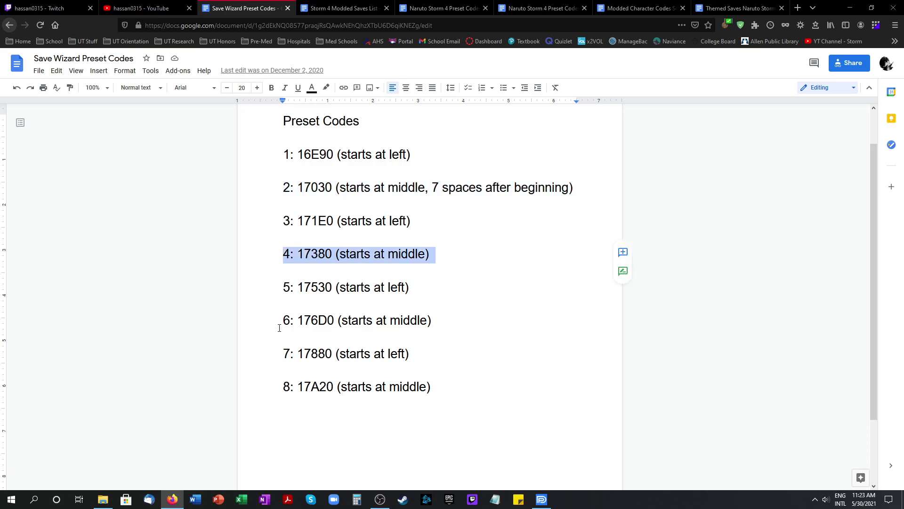
left_click_drag(279, 325, 438, 322)
left_click_drag(282, 387, 436, 387)
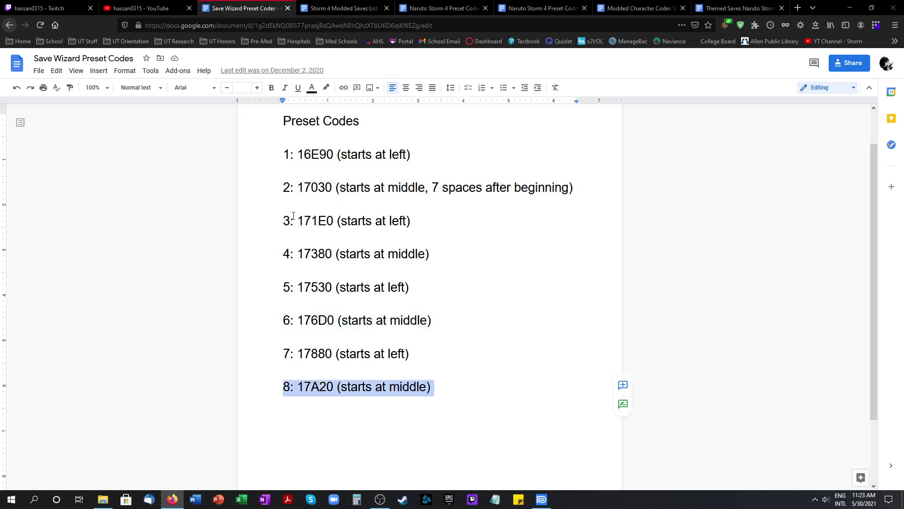
left_click(278, 188)
left_click_drag(279, 188, 588, 198)
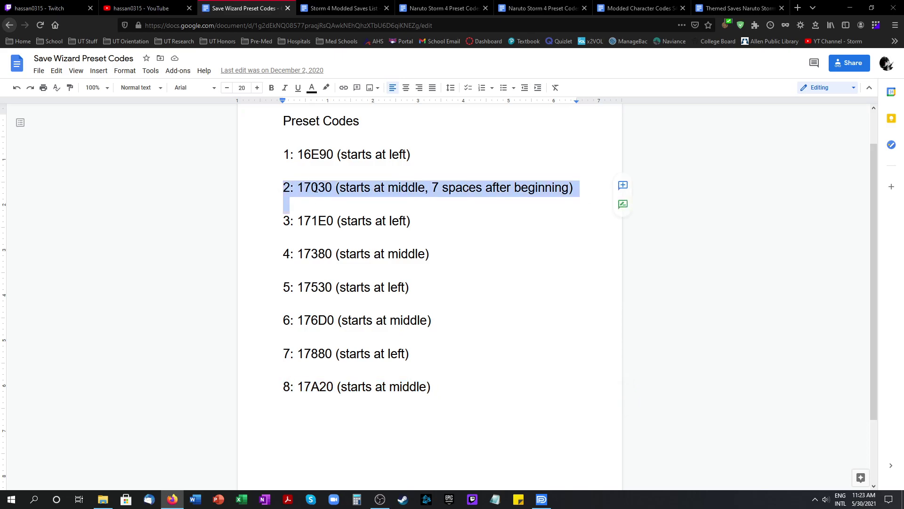
Scroll the hex editor to row 00017030 and mark its bytes, then return to the codes document.
left_click(546, 505)
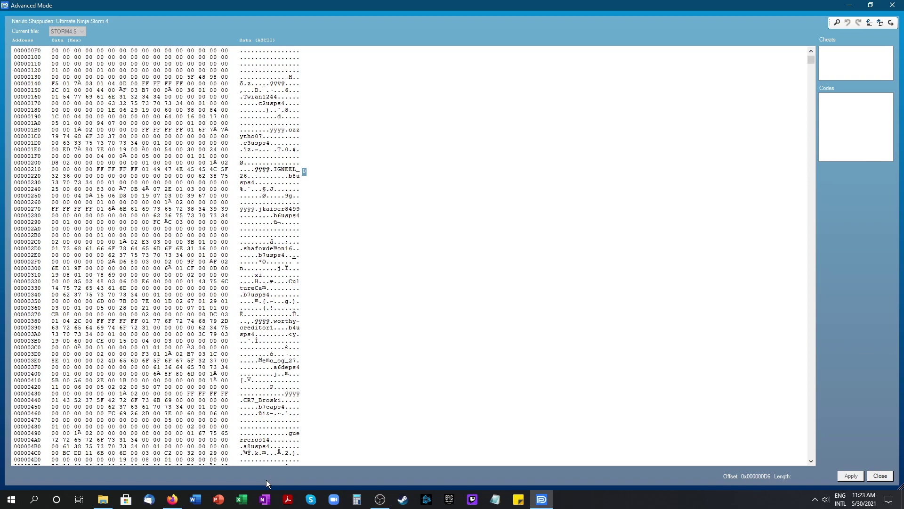
left_click(173, 498)
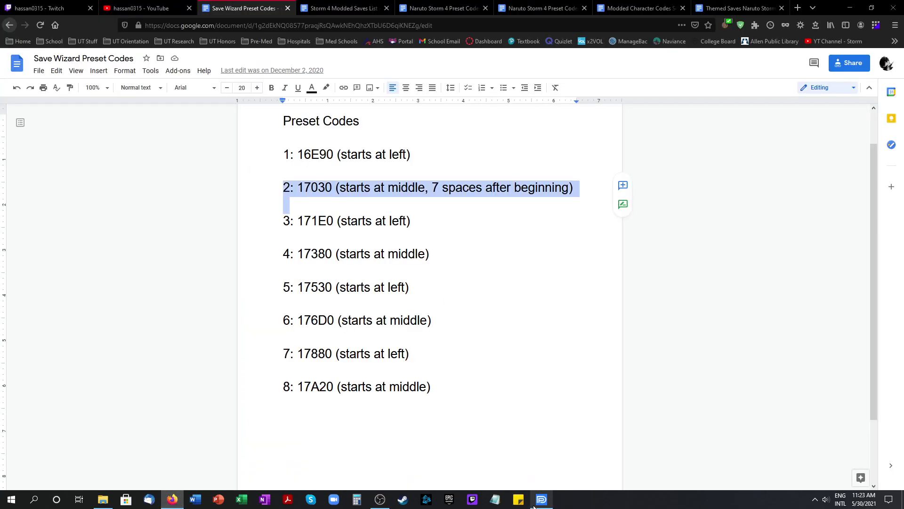
key("alt+Tab")
scroll(332, 302, "down", 5)
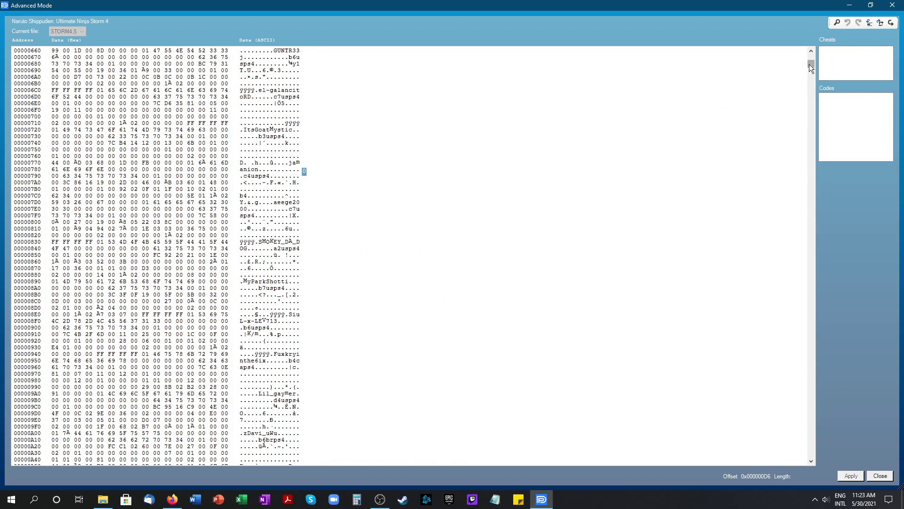
left_click_drag(809, 64, 849, 343)
scroll(49, 250, "down", 2)
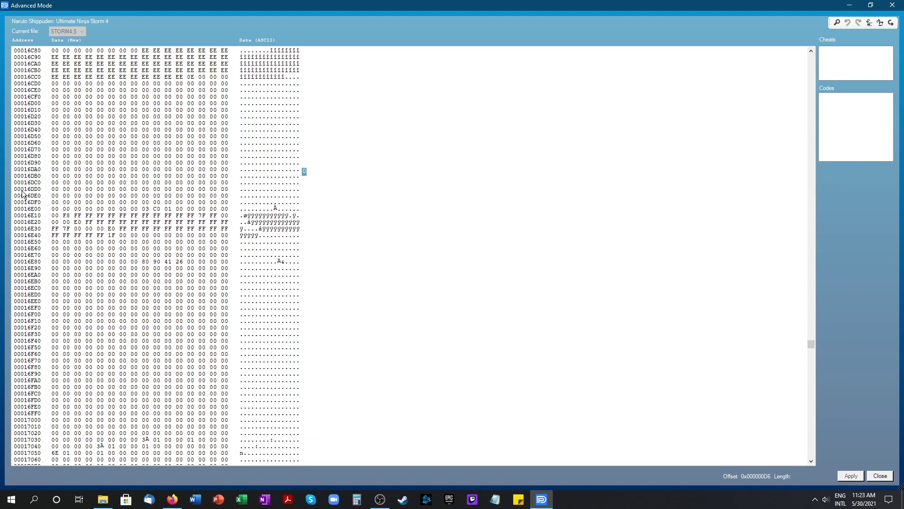
scroll(47, 232, "down", 7)
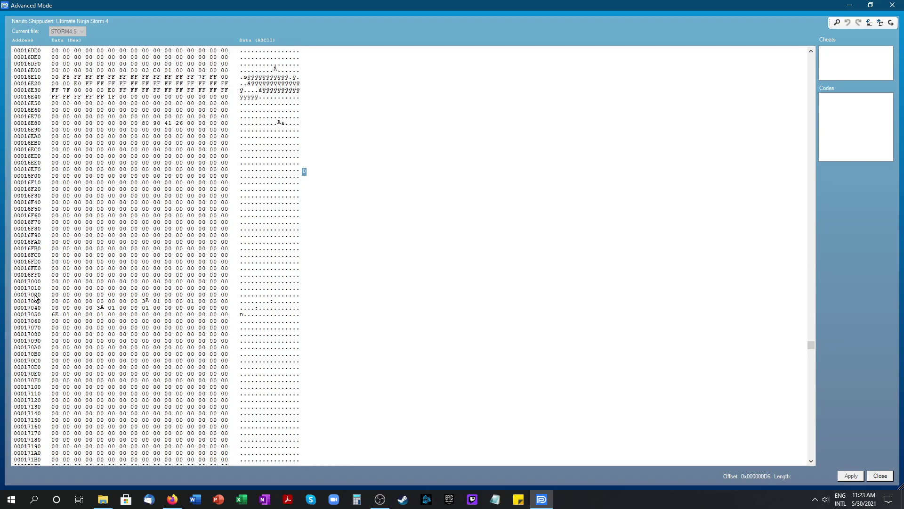
left_click_drag(53, 301, 225, 304)
left_click(224, 304)
left_click(173, 498)
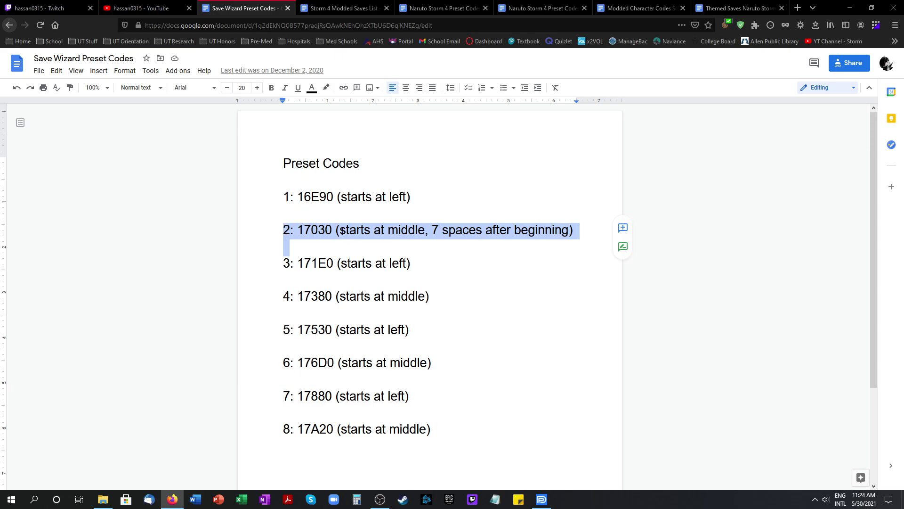
Read preset 2's 'starts at middle' note on line 2, then go back to the hex editor.
left_click(342, 231)
left_click_drag(340, 230, 577, 230)
left_click(418, 230)
left_click(555, 230)
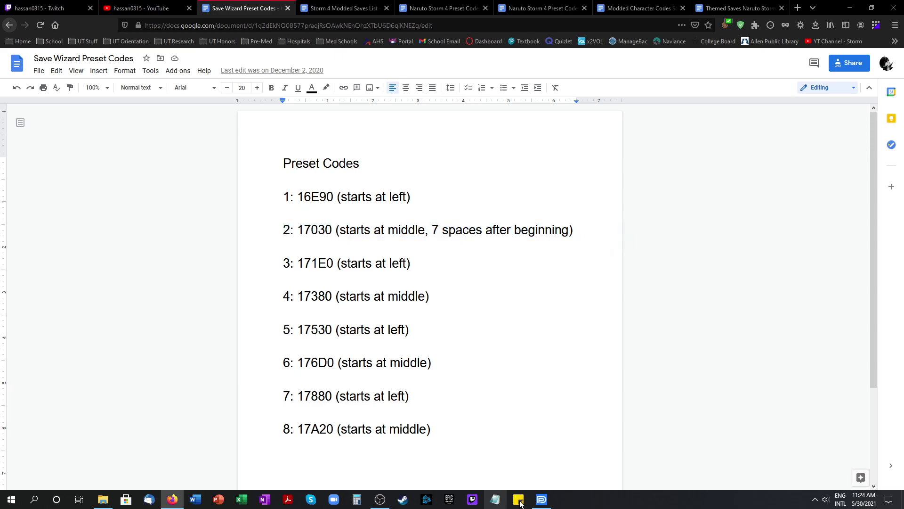
left_click(541, 499)
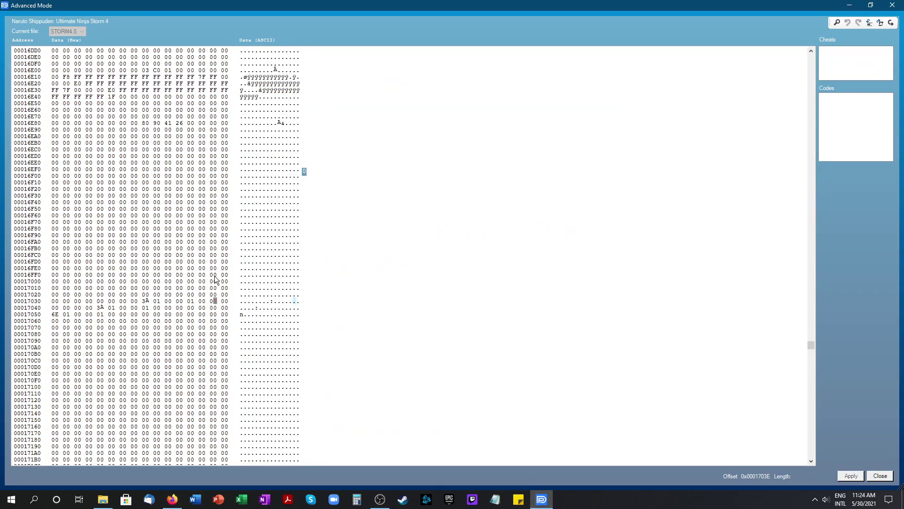
Locate offset 0x17038 on row 00017030 and select the five bytes 3A 01 00 00 01.
left_click(60, 303)
left_click_drag(66, 304, 89, 303)
left_click(87, 303)
left_click(114, 301)
left_click(146, 297)
left_click(144, 301)
double_click(146, 304)
left_click_drag(164, 305, 203, 307)
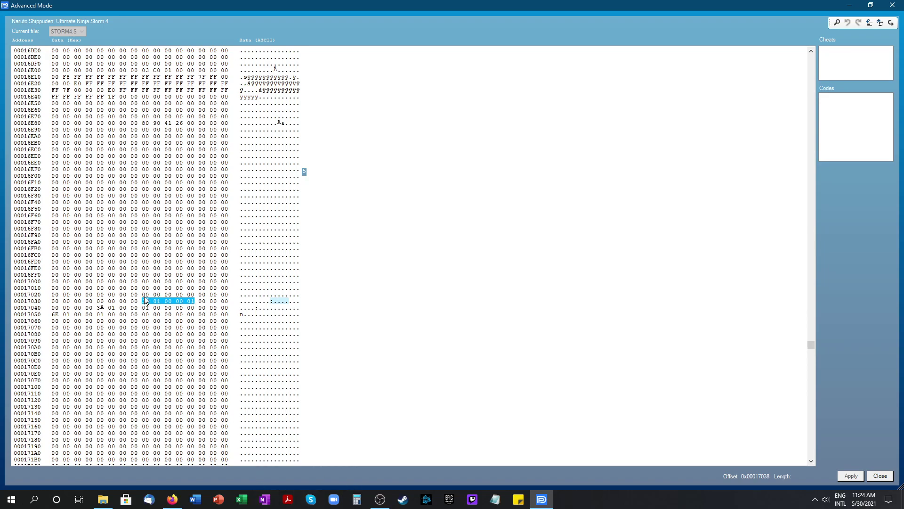
Step through the bytes from 0x1703C into row 00017040, examining 3A 01 00 at 0x17044.
left_click(191, 302)
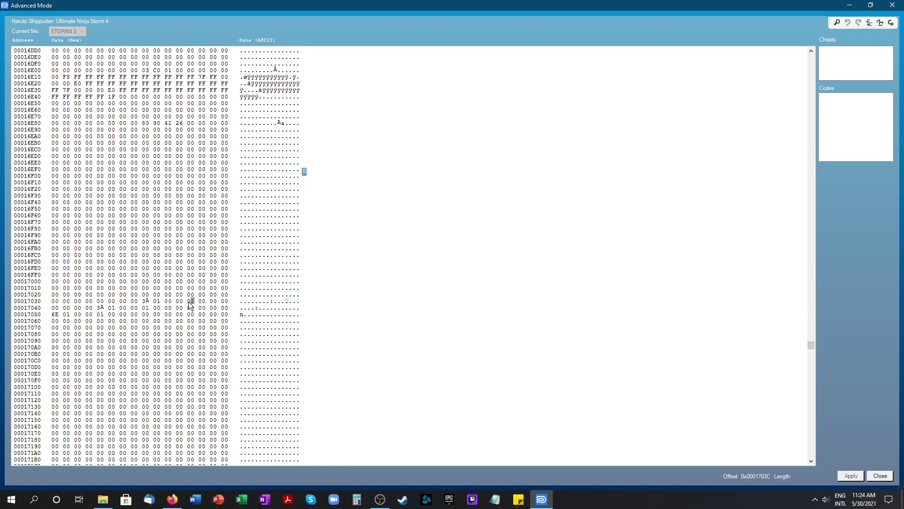
left_click(215, 302)
left_click(67, 309)
left_click(78, 309)
left_click(90, 309)
left_click_drag(100, 308, 151, 308)
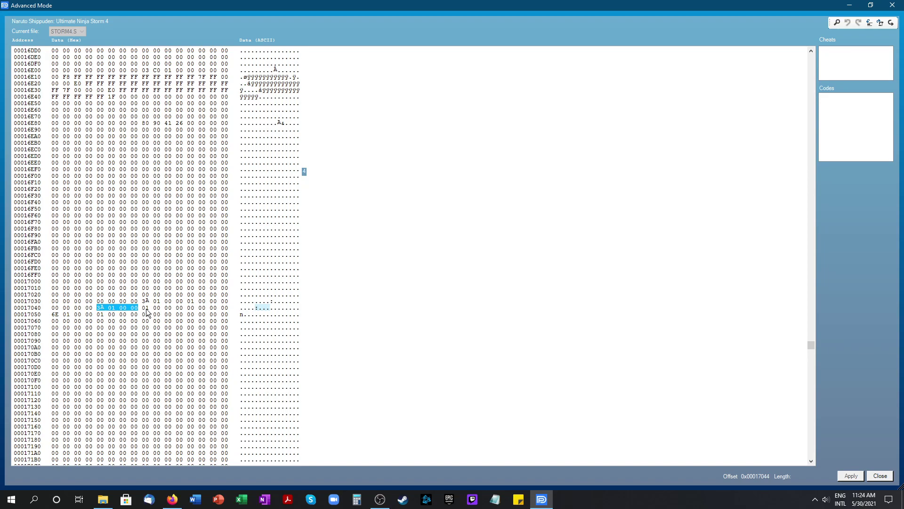
left_click(128, 310)
left_click(102, 308)
Change byte 0x17048 from 00 to 01, then return to the preset codes document.
left_click(145, 308)
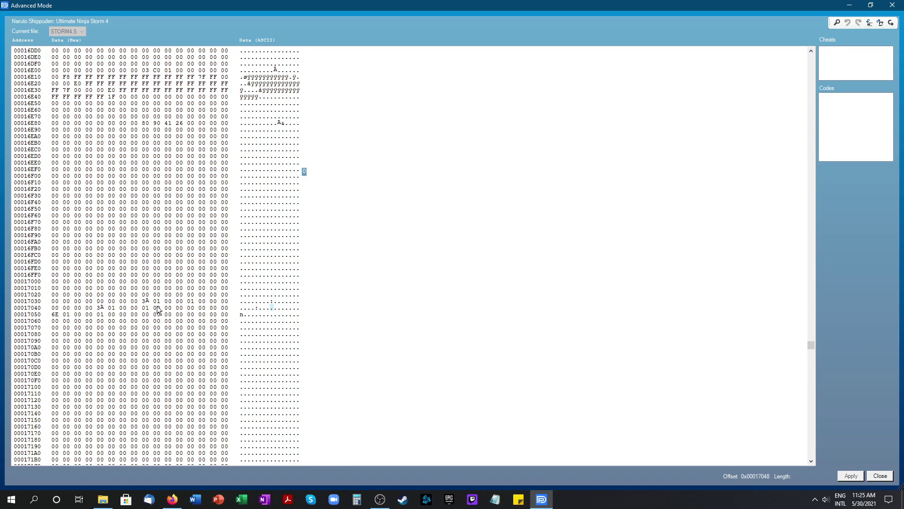
type("1")
key("Right")
key("Right")
key("Right")
key("Right")
key("Right")
key("Right")
left_click(56, 315)
left_click(173, 499)
Compare the offsets of presets 2, 4, 6 and 8, ending on preset 4 at 17380.
scroll(288, 164, "down", 2)
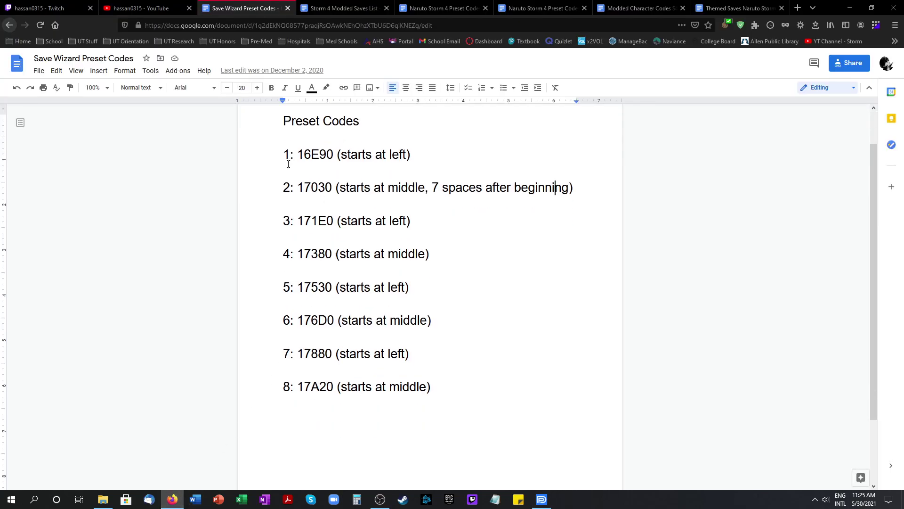
triple_click(314, 190)
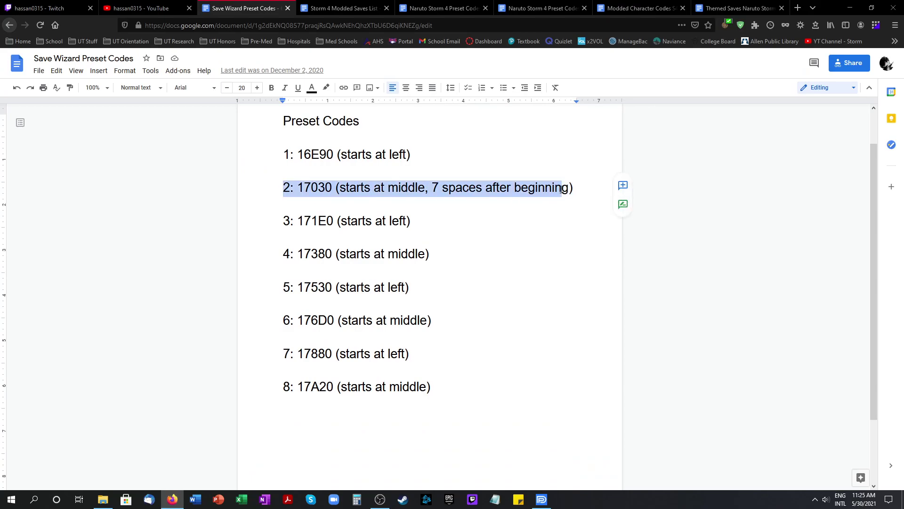
left_click(584, 190)
left_click_drag(268, 190, 579, 190)
left_click(546, 190)
left_click(264, 253)
left_click_drag(263, 253, 438, 254)
left_click_drag(357, 321, 438, 321)
left_click(443, 322)
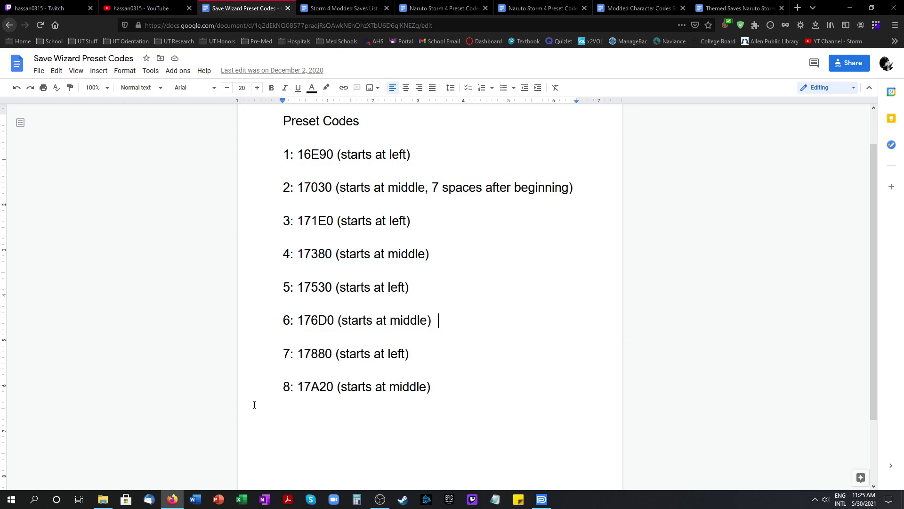
left_click_drag(254, 401, 483, 389)
left_click(398, 386)
left_click_drag(281, 254, 476, 256)
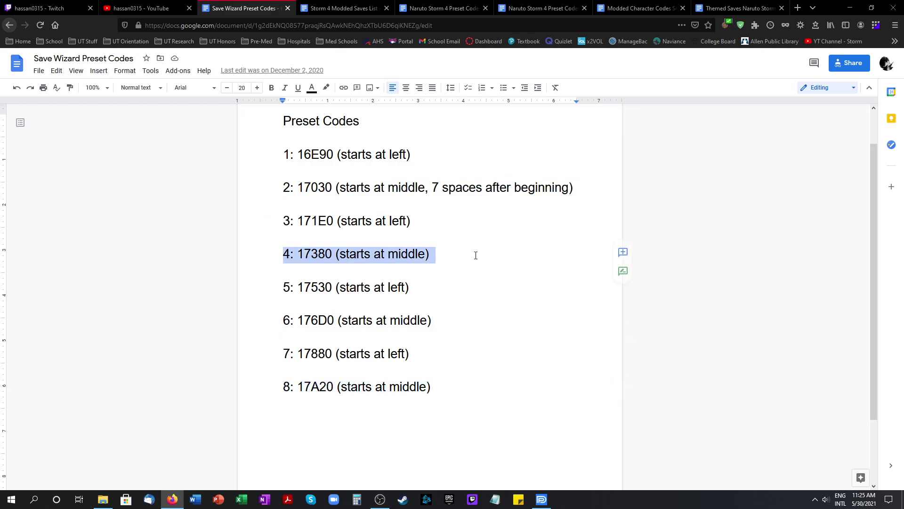
In the hex editor, select the bytes at 17388 and the 3A 01 00 00 01 code at 173A0.
left_click(542, 499)
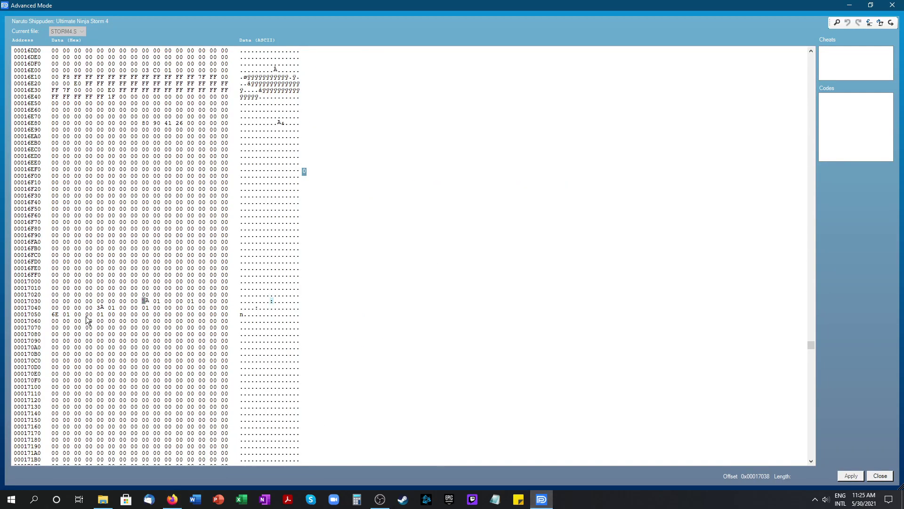
scroll(99, 302, "down", 3)
scroll(99, 301, "down", 10)
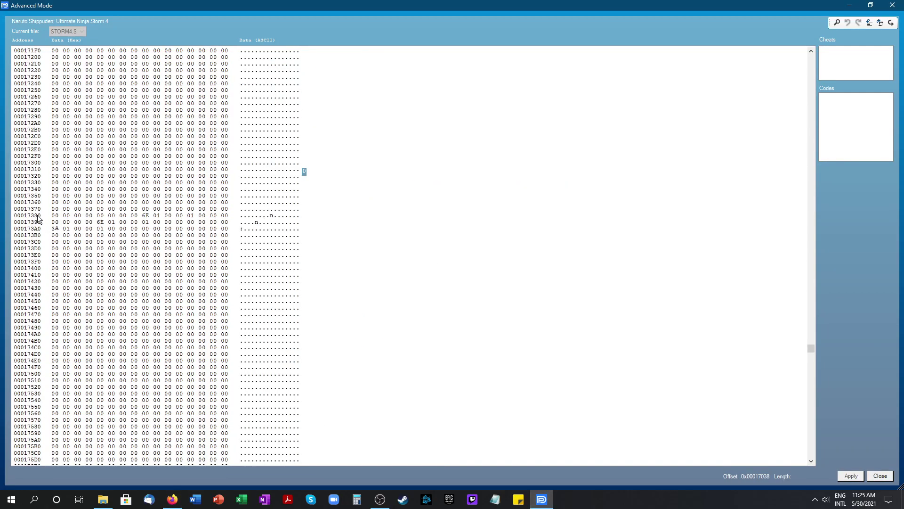
left_click_drag(144, 218, 224, 222)
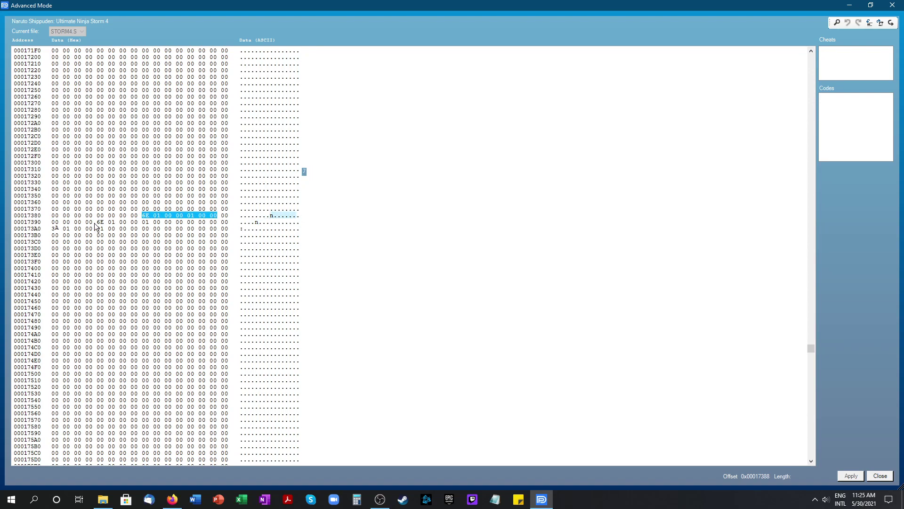
left_click_drag(91, 222, 175, 223)
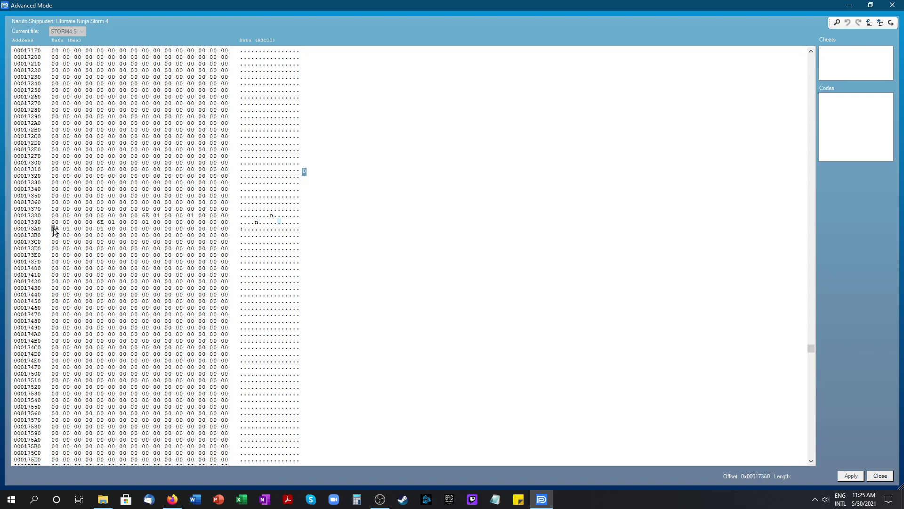
left_click_drag(54, 229, 106, 230)
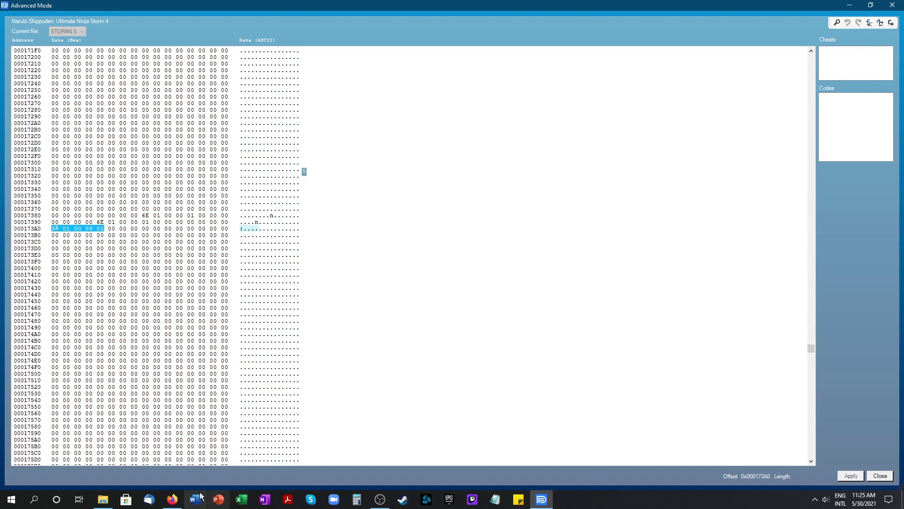
left_click(172, 500)
Highlight the preset 6 and preset 8 offset lines, then switch to the Storm 4 Modded Saves List document.
left_click_drag(283, 313, 429, 325)
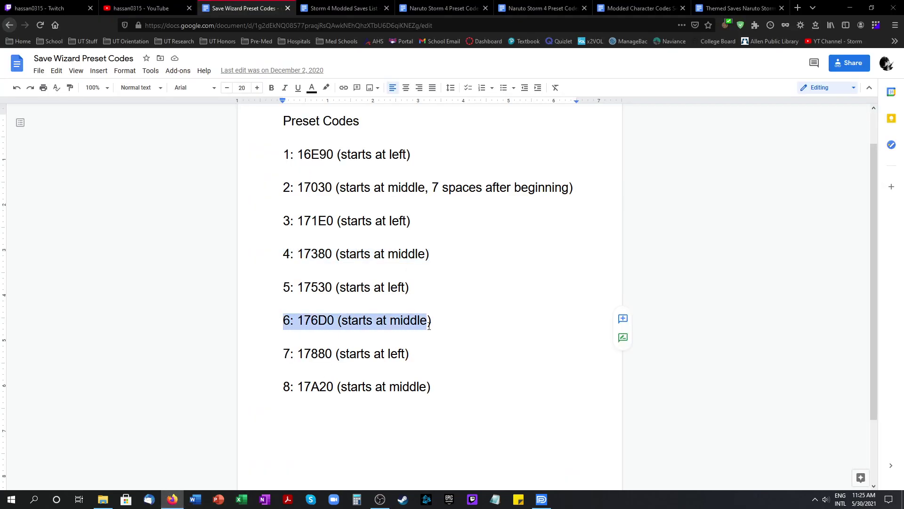
left_click_drag(277, 381, 431, 387)
left_click(409, 386)
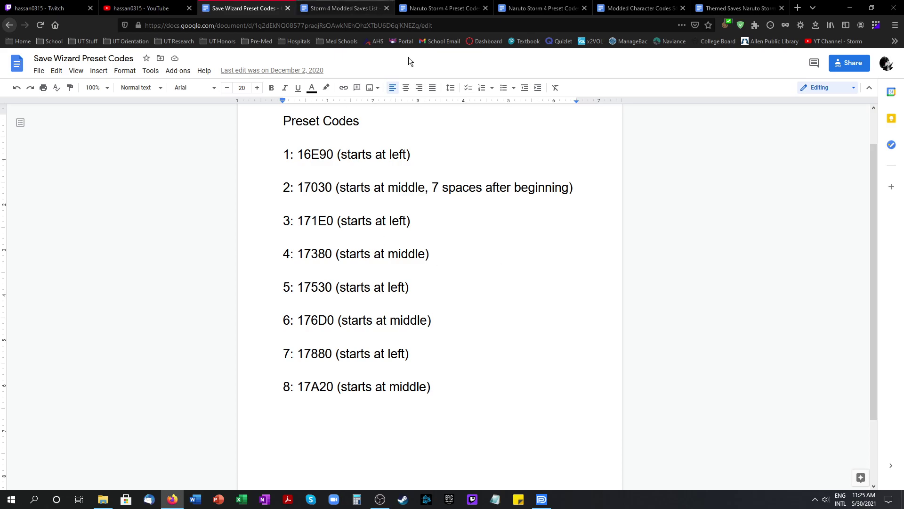
left_click(352, 8)
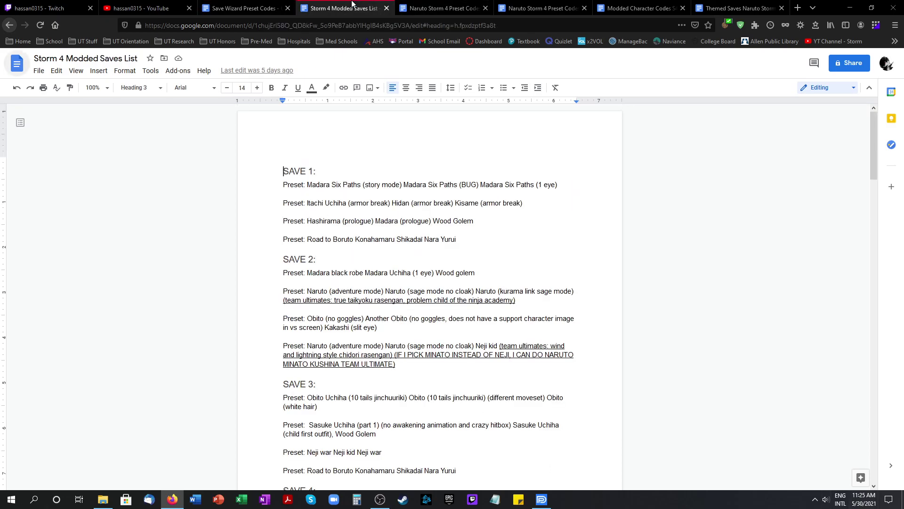
In the Preset Codes List (00-99), review the 04–05 prologue codes and the 06 Wood Golem code.
left_click(415, 3)
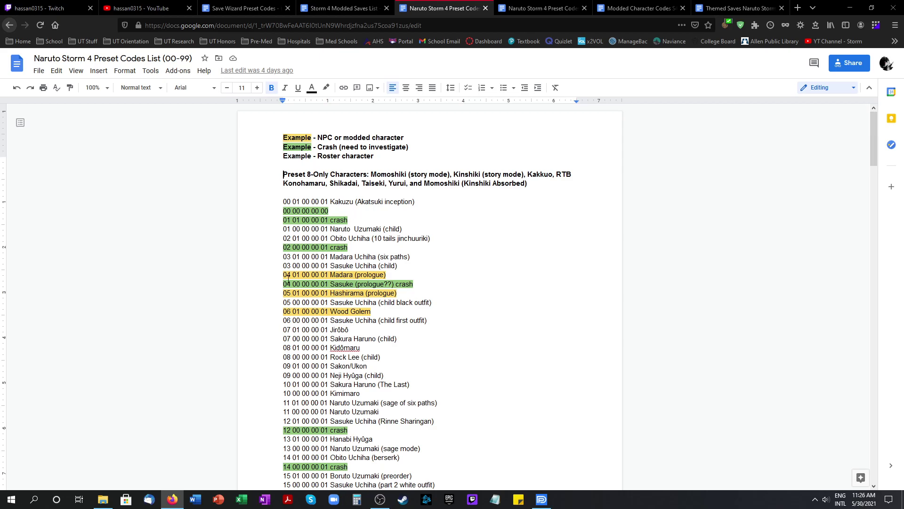
mouse_move(294, 275)
left_mouse_down()
mouse_move(330, 294)
mouse_move(290, 275)
left_mouse_up()
mouse_move(349, 311)
left_mouse_down()
mouse_move(372, 323)
mouse_move(349, 313)
left_mouse_up()
scroll(473, 380, "down", 20)
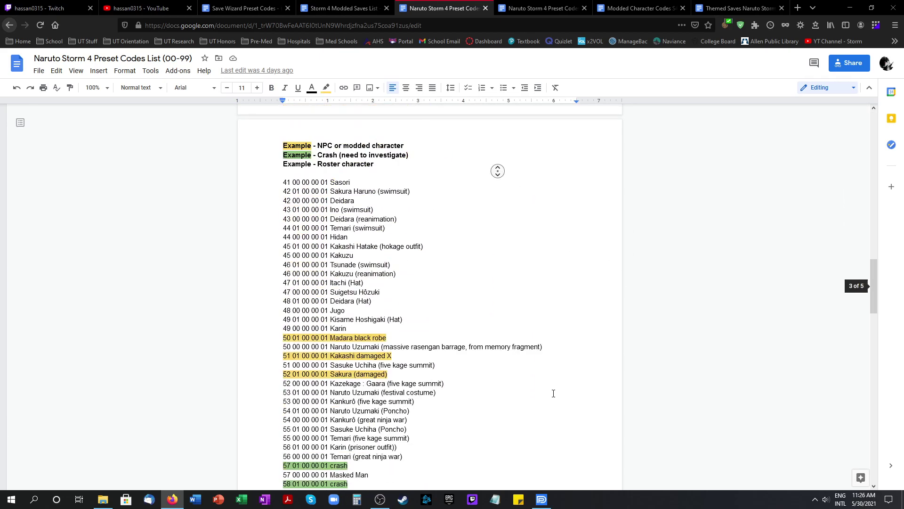
scroll(509, 381, "up", 15)
left_click(557, 5)
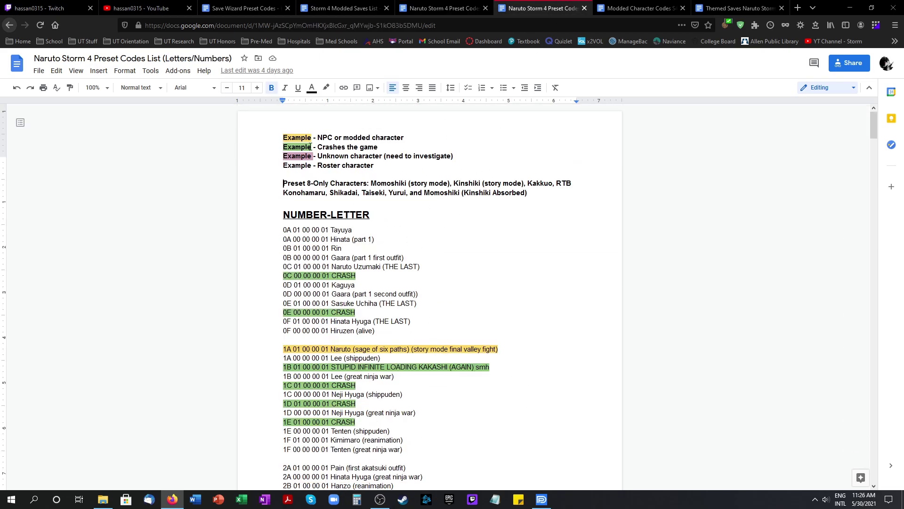
scroll(530, 212, "down", 1)
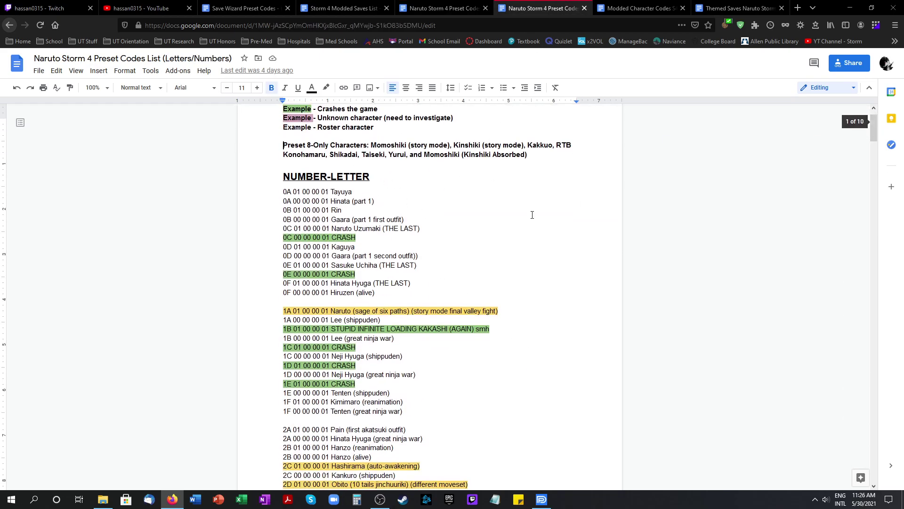
scroll(385, 425, "down", 2)
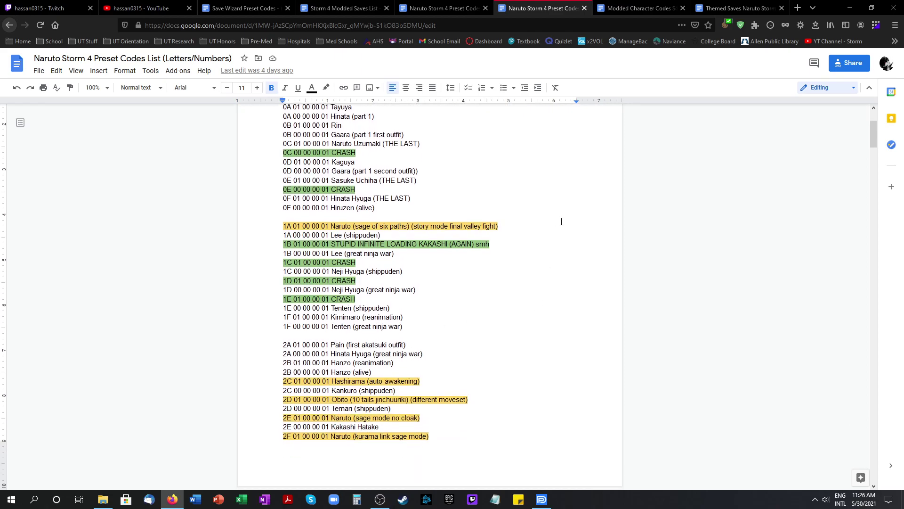
scroll(561, 222, "down", 20)
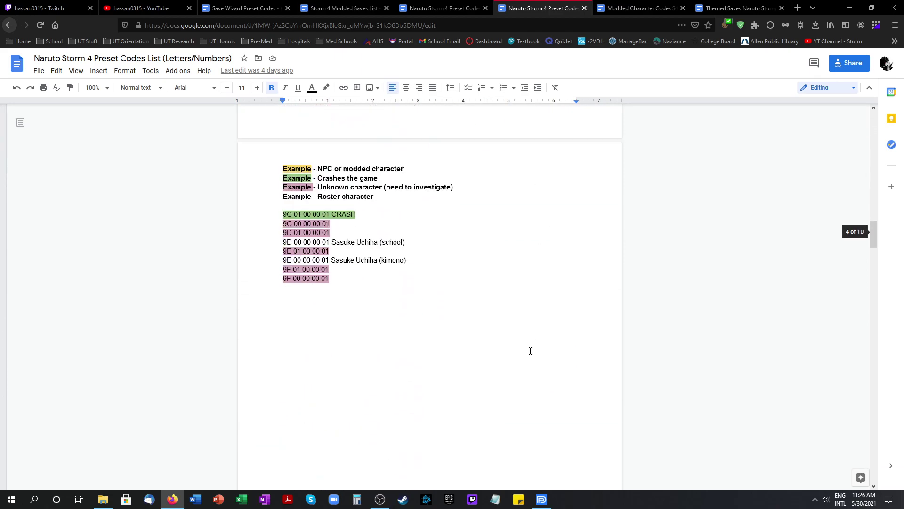
scroll(531, 351, "down", 20)
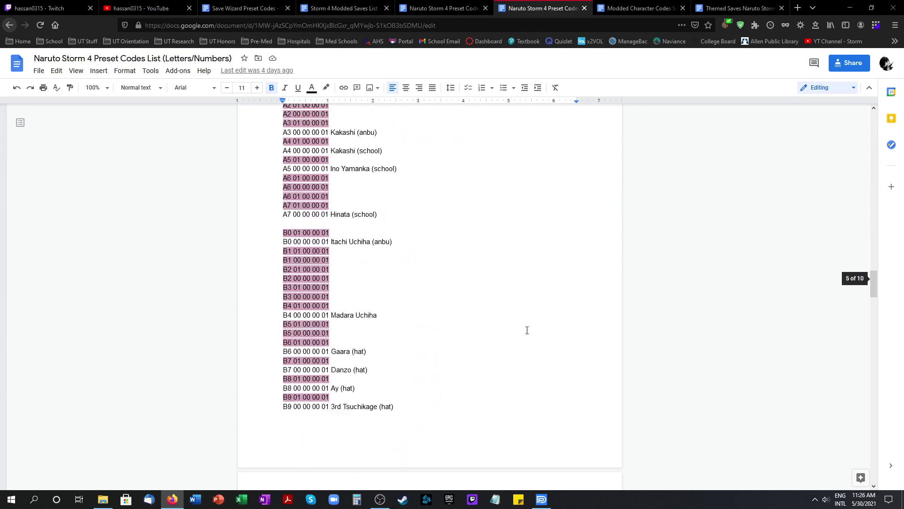
scroll(489, 383, "down", 20)
middle_click(492, 389)
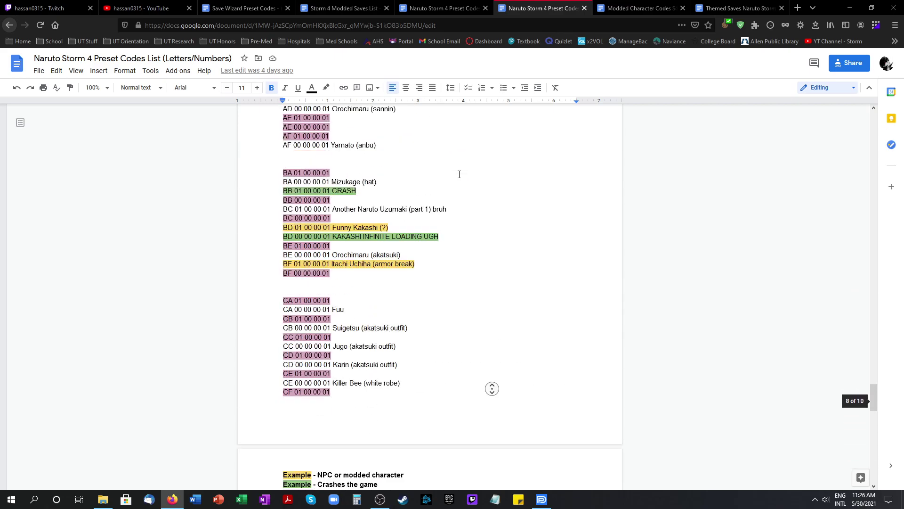
Scroll through both pages of Modded Character Codes S4, down to BF 00 Itachi Uchiha (Damaged).
left_click(631, 9)
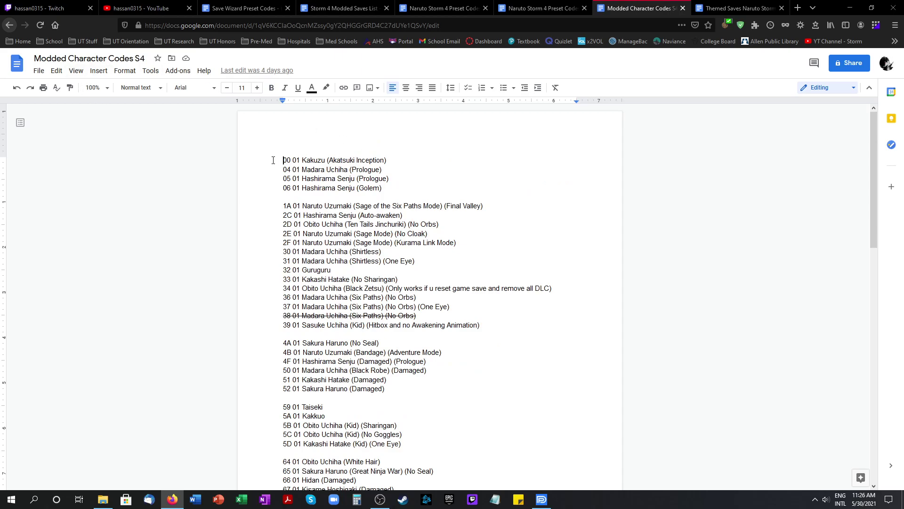
scroll(363, 252, "down", 6)
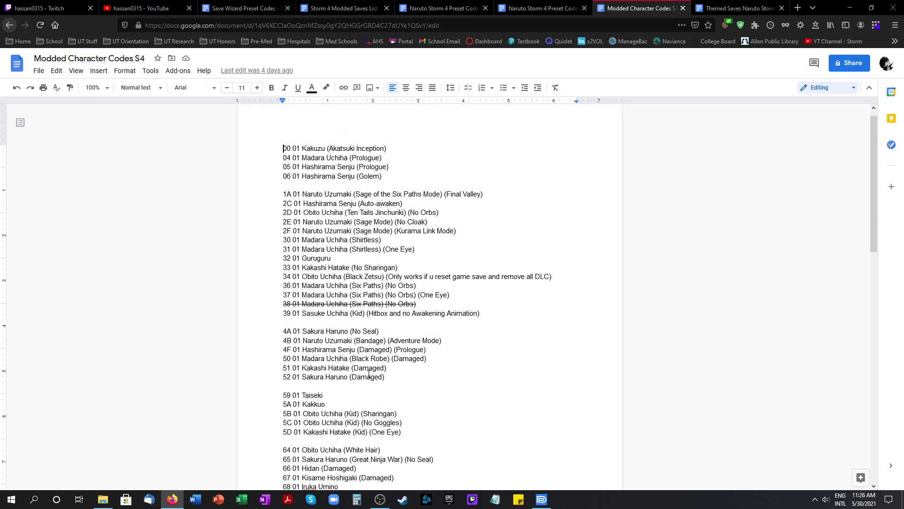
scroll(435, 352, "up", 3)
scroll(320, 225, "up", 3)
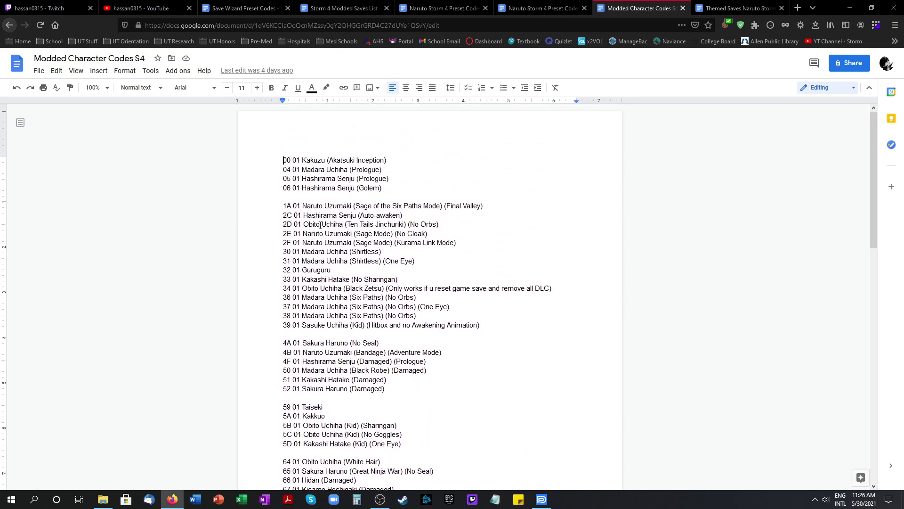
scroll(466, 377, "down", 1)
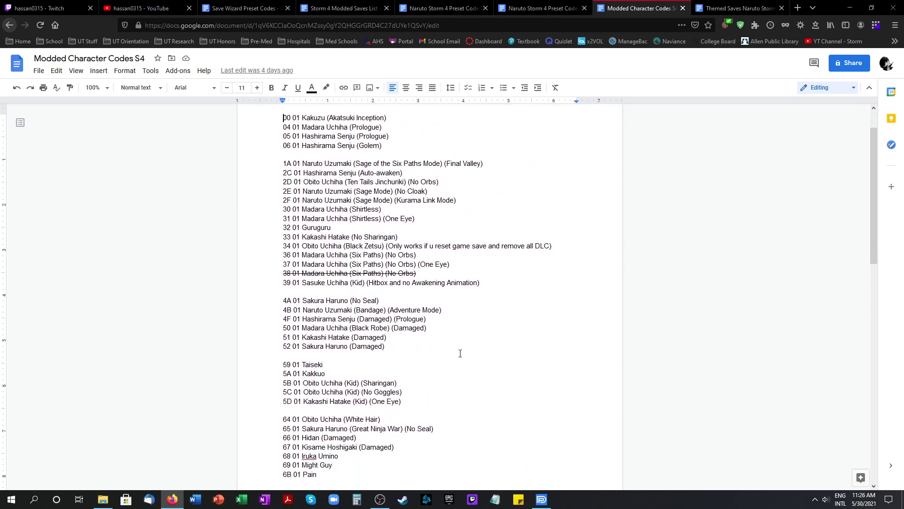
scroll(452, 402, "down", 6)
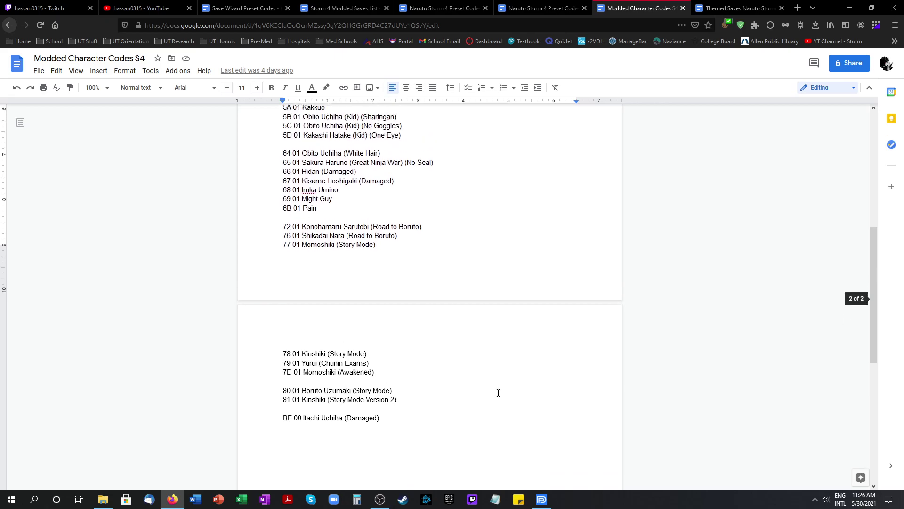
scroll(498, 392, "up", 6)
scroll(499, 392, "up", 1)
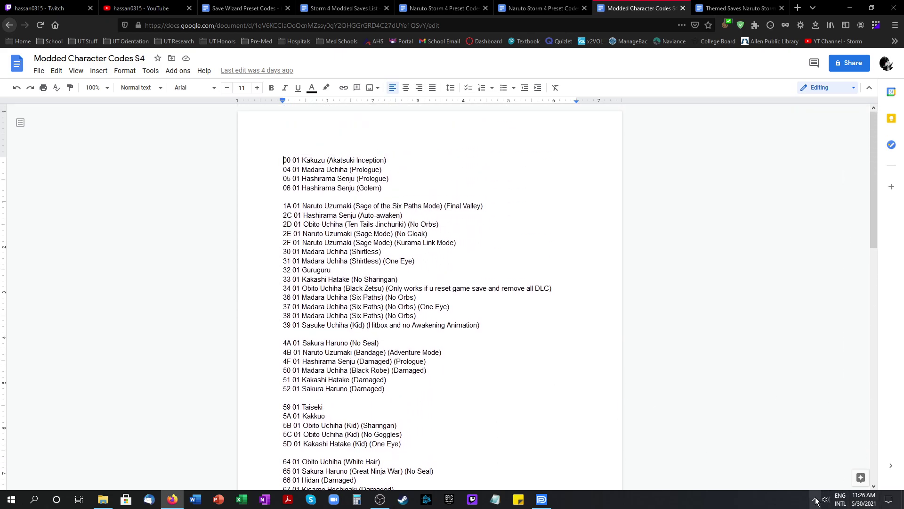
Bring the Save Wizard hex editor back and clear the 3A 01 00 00 01 selection.
left_click(816, 501)
left_click(816, 500)
left_click(541, 499)
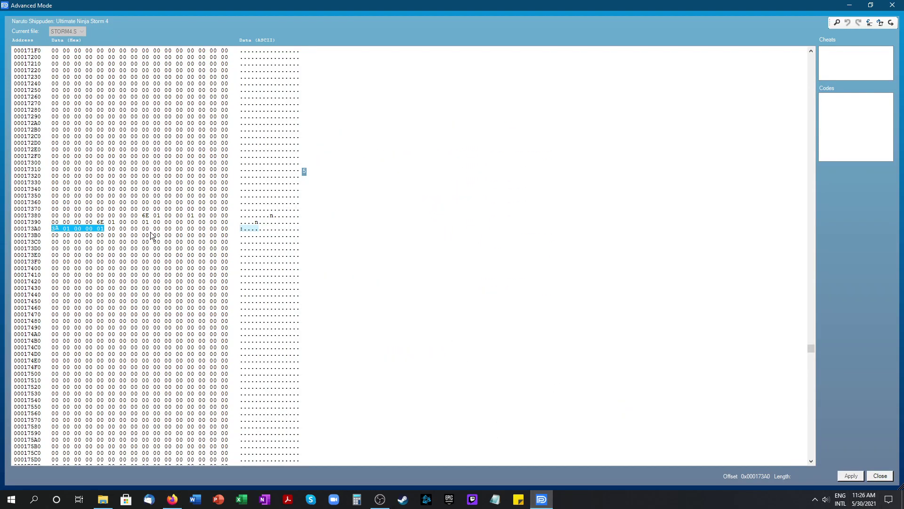
left_click(69, 242)
Recheck the 6E 01 00 00 bytes at offset 17388 in the hex view.
left_click_drag(143, 215, 194, 217)
left_click(193, 218)
scroll(398, 337, "down", 6)
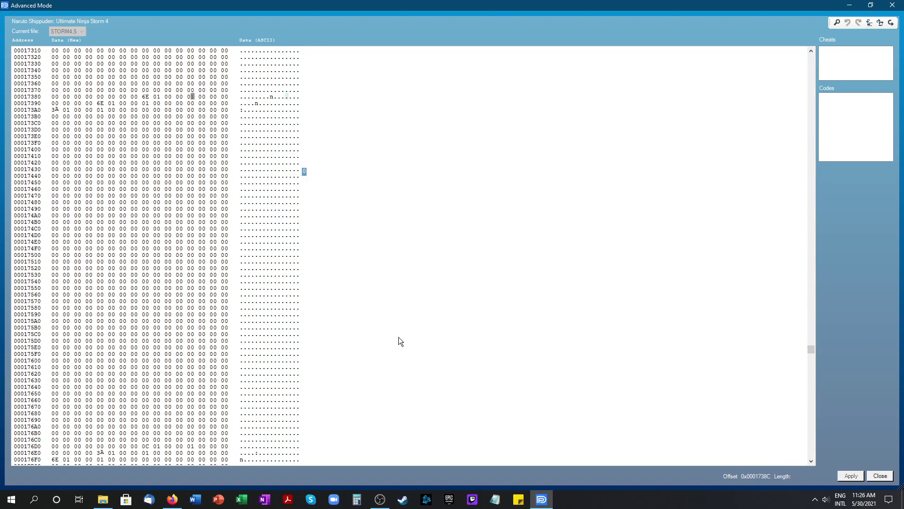
scroll(398, 337, "up", 4)
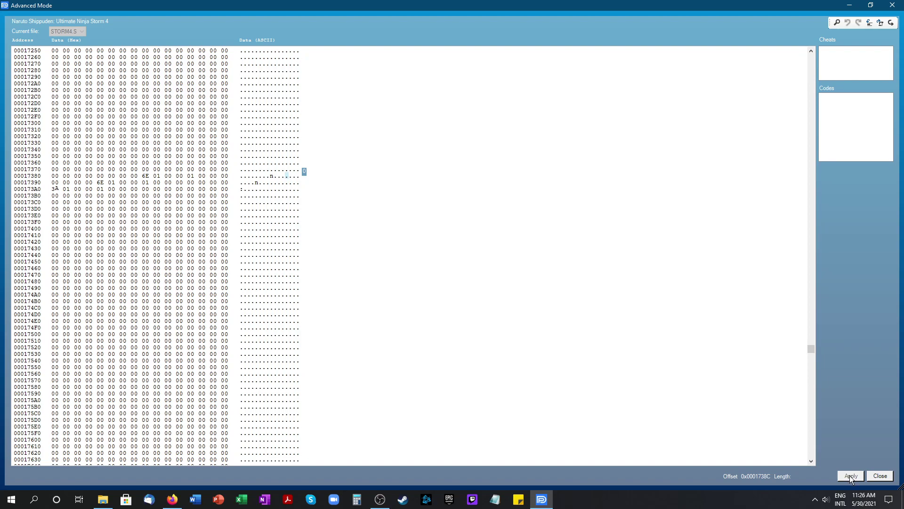